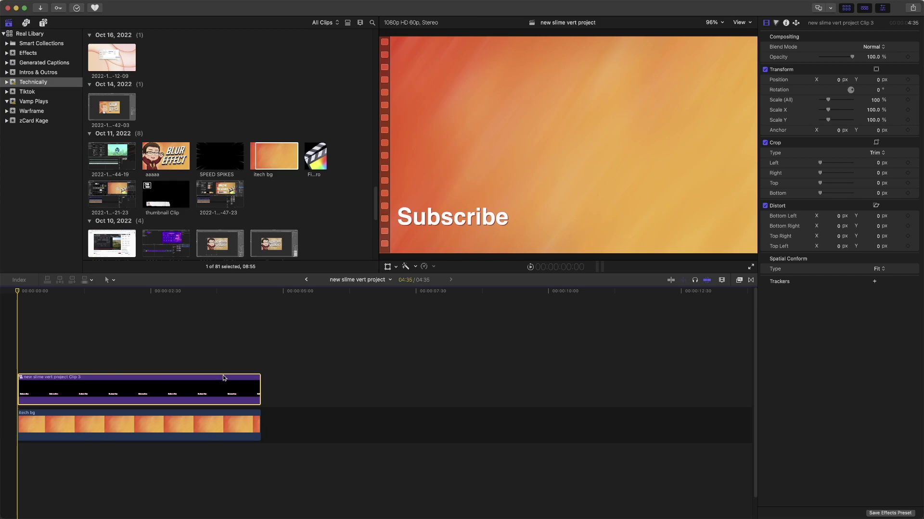
# - Select the Subscribe title and add an opacity keyframe at its first frame set to 0%
pyautogui.click(191, 430)
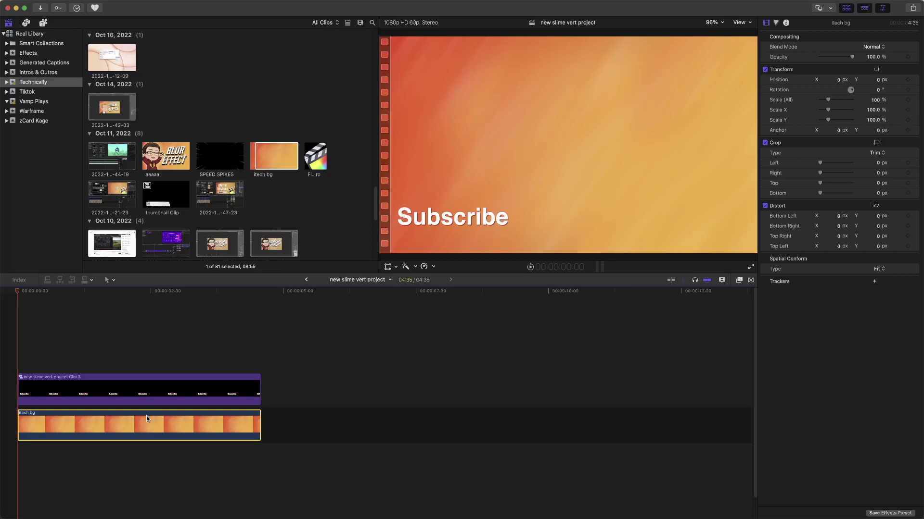
pyautogui.click(133, 383)
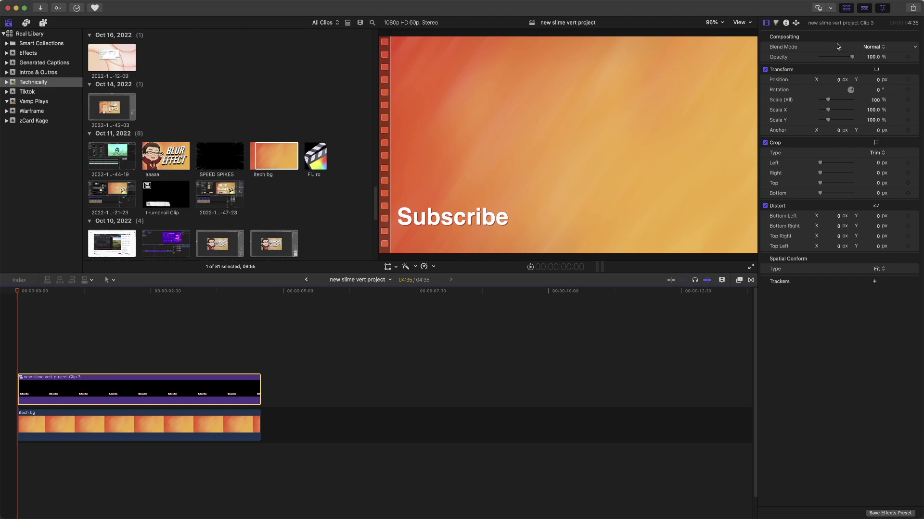
pyautogui.click(882, 8)
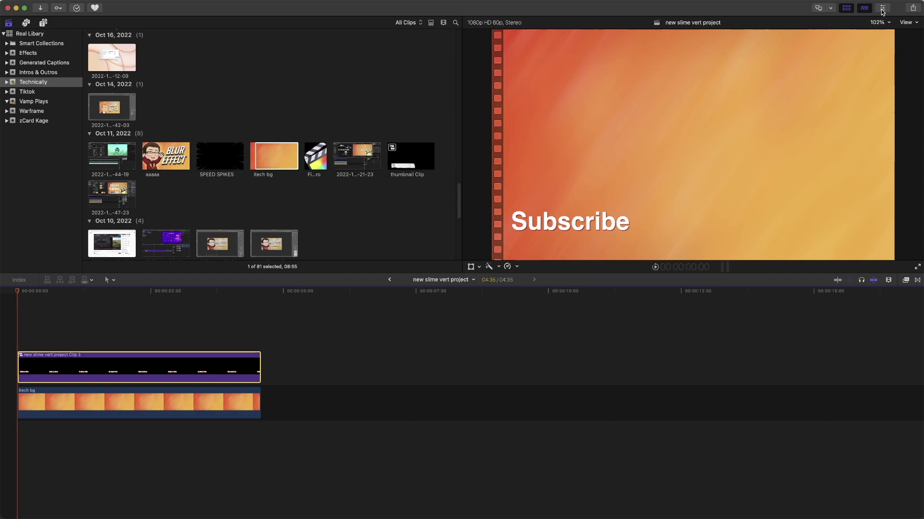
pyautogui.click(882, 9)
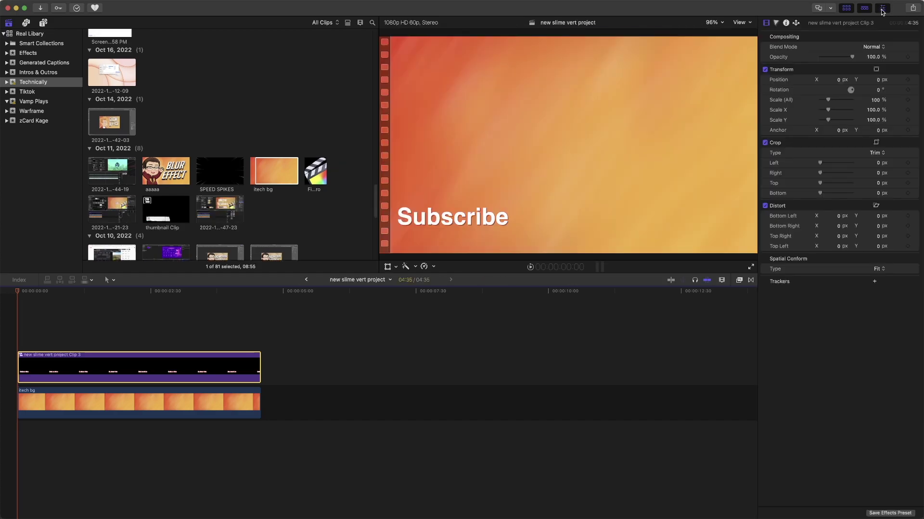
pyautogui.click(908, 56)
pyautogui.moveTo(853, 59); pyautogui.dragTo(781, 65)
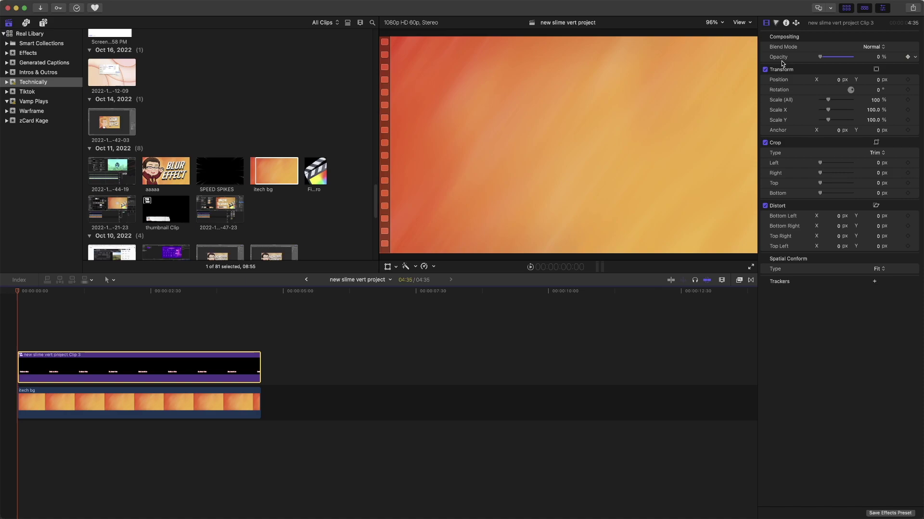
# - Add a second opacity keyframe at frame 5 with opacity raised to 100%
pyautogui.press('Right')
pyautogui.press('Right')
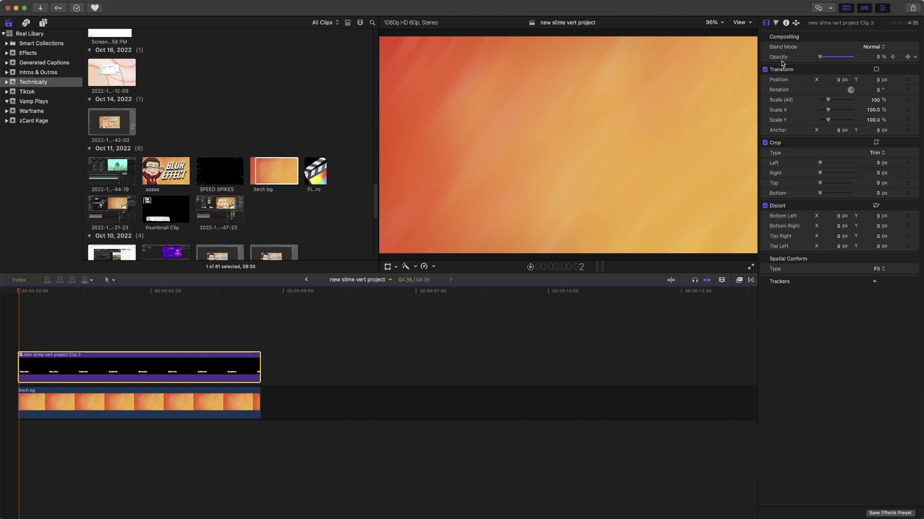
pyautogui.press('Right')
pyautogui.press('Right')
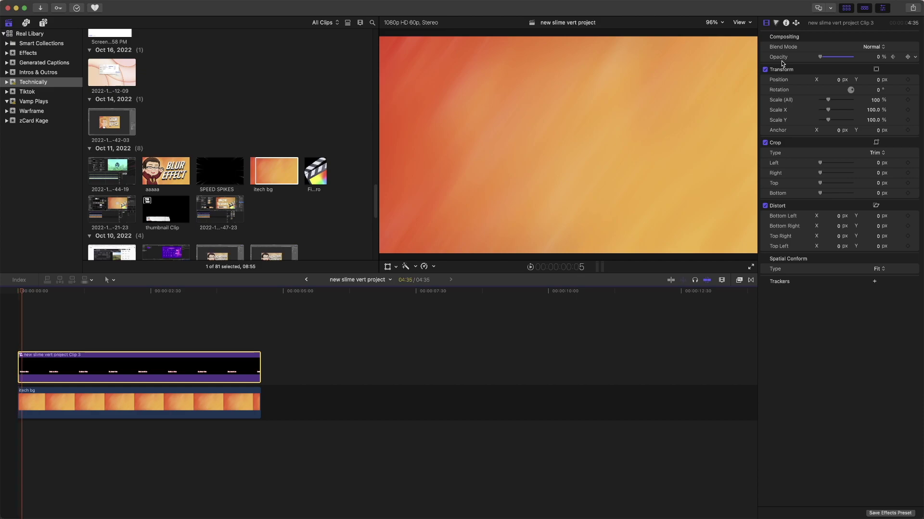
pyautogui.click(907, 57)
pyautogui.moveTo(820, 57); pyautogui.dragTo(874, 58)
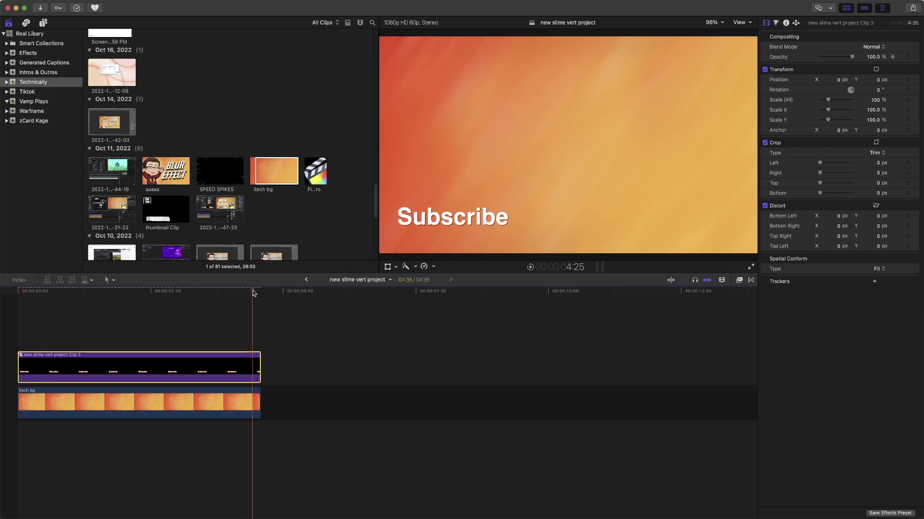
# - Add an opacity keyframe at 4:30, shortly before the title ends, keeping 100%
pyautogui.moveTo(252, 292); pyautogui.dragTo(259, 294)
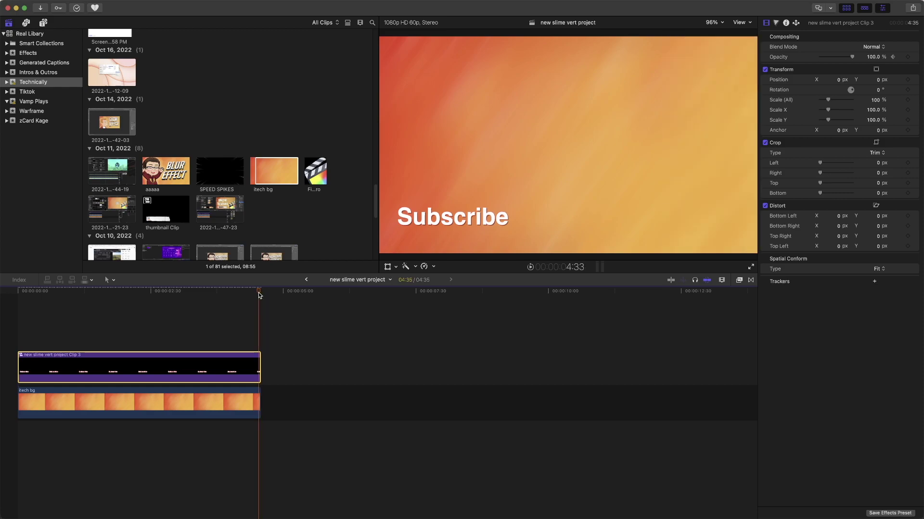
pyautogui.moveTo(259, 294); pyautogui.dragTo(258, 293)
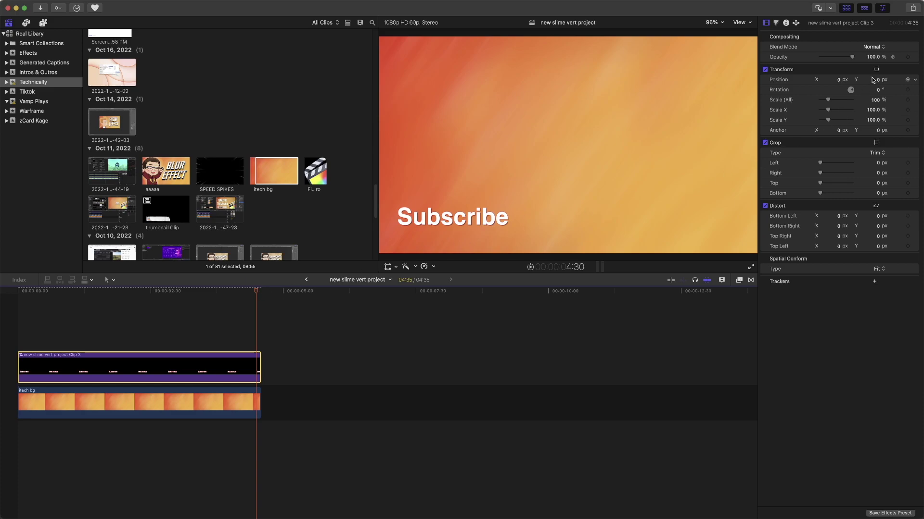
pyautogui.click(908, 58)
# - Add an opacity keyframe at the title's last frame, 4:35, set to 0%
pyautogui.click(261, 292)
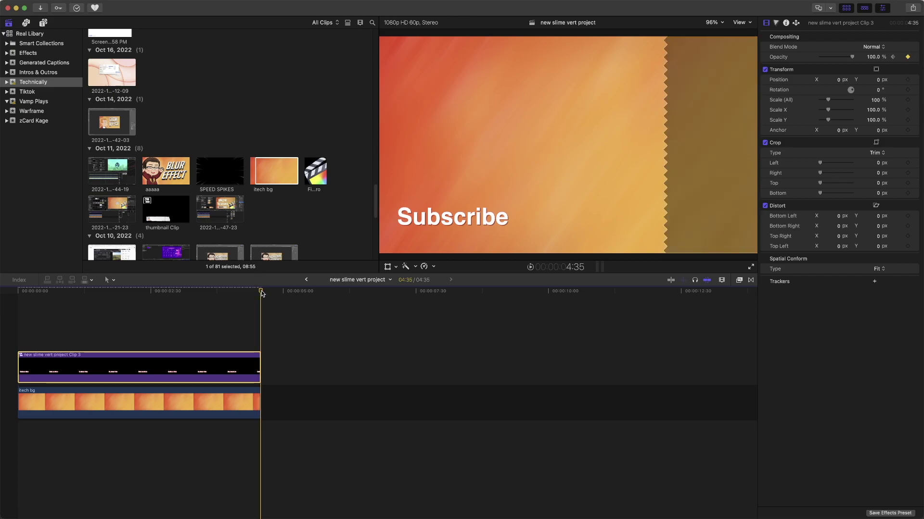
pyautogui.click(907, 57)
pyautogui.moveTo(853, 59); pyautogui.dragTo(815, 58)
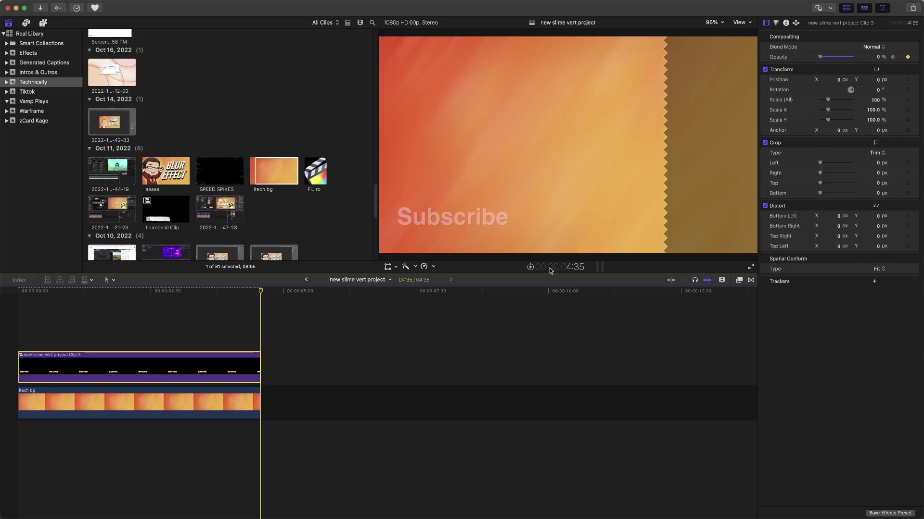
pyautogui.click(530, 267)
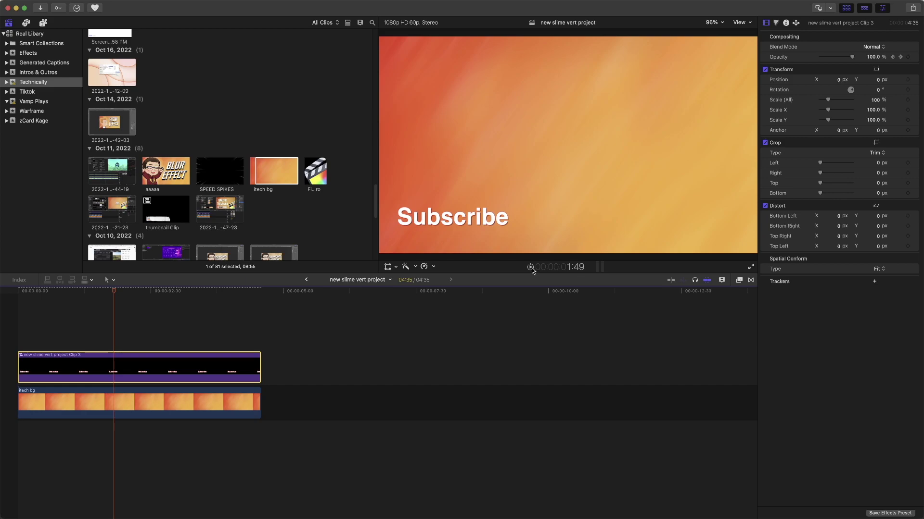
pyautogui.click(530, 268)
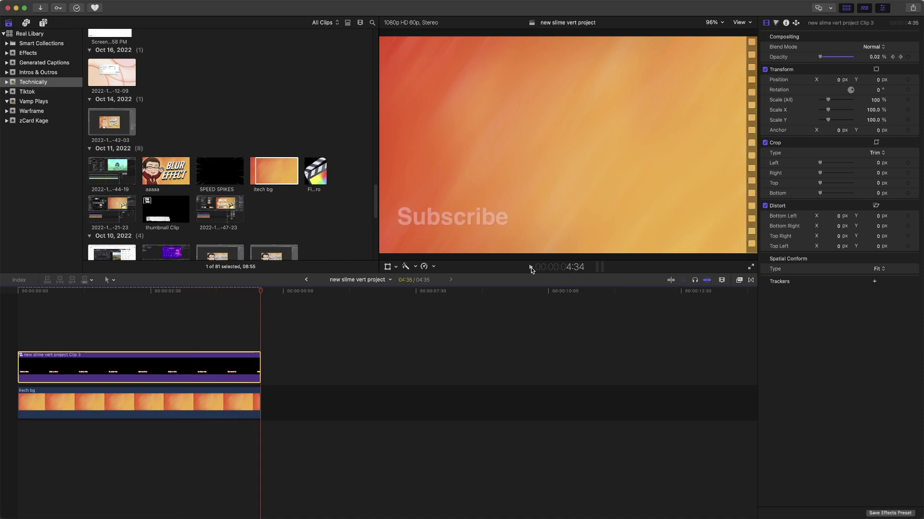
pyautogui.click(262, 292)
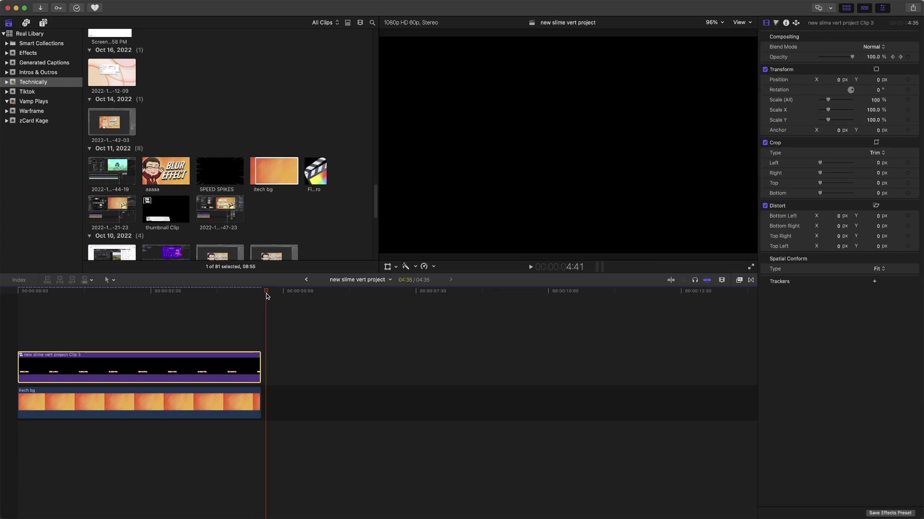
pyautogui.click(251, 291)
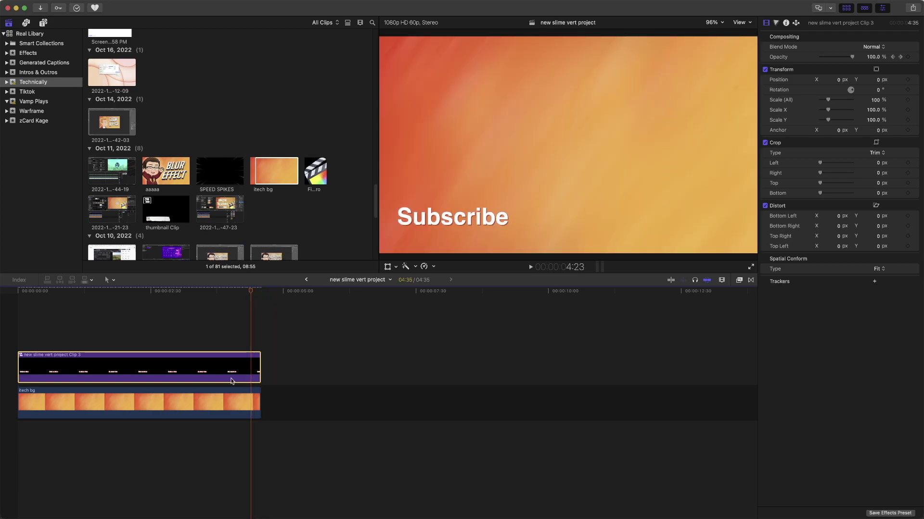
# - Extend the itech bg clip's end out to 9:01 and preview the result
pyautogui.click(236, 405)
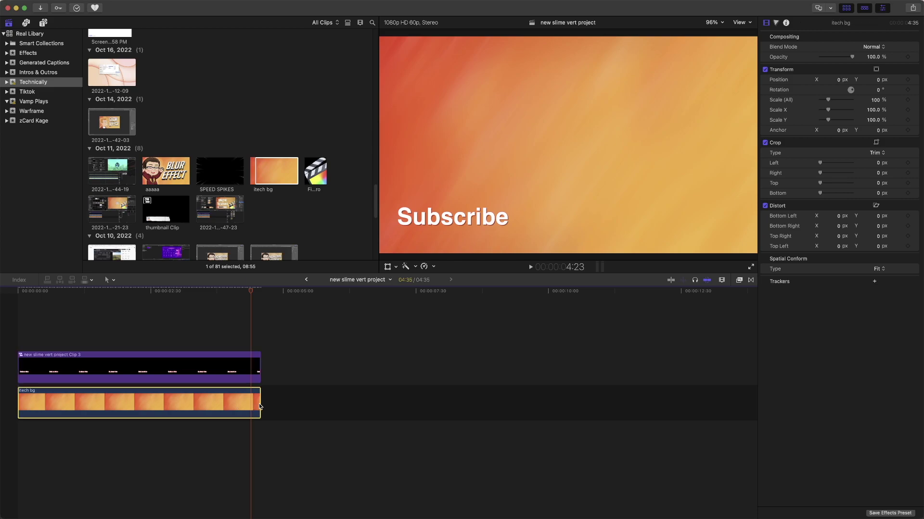
pyautogui.click(258, 404)
pyautogui.moveTo(259, 404); pyautogui.dragTo(493, 408)
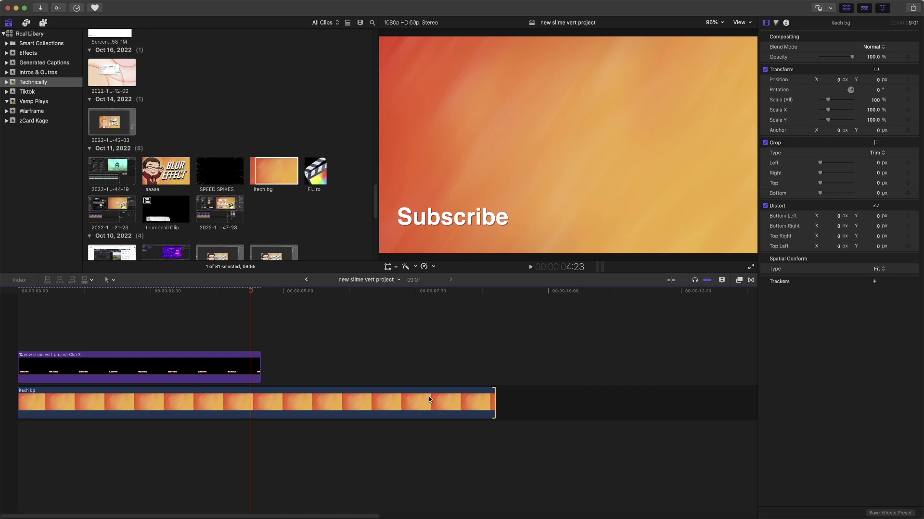
pyautogui.click(530, 267)
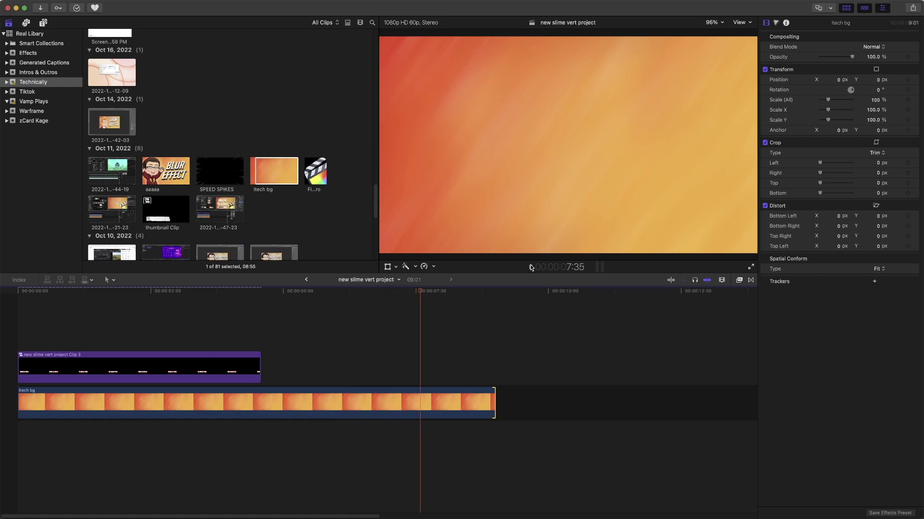
pyautogui.click(531, 268)
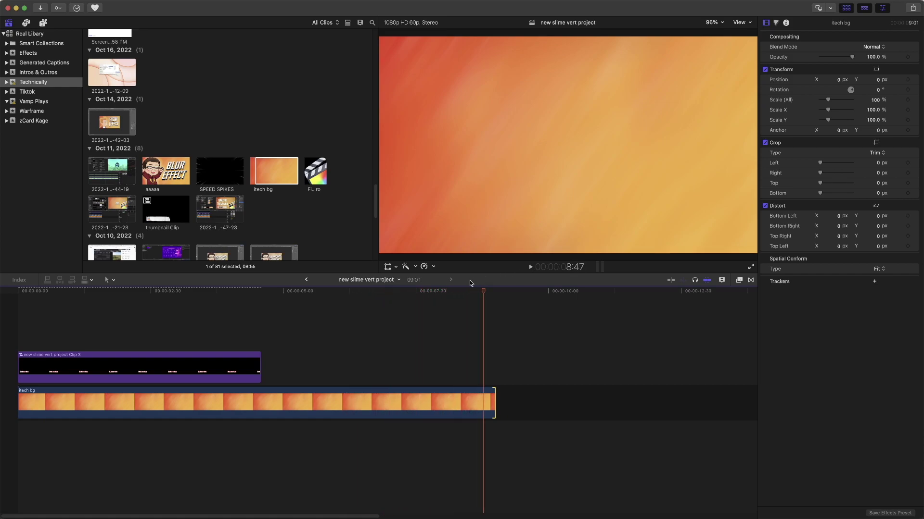
# - Shift the Subscribe title slightly later, then preview its fade-in and fade-out
pyautogui.moveTo(109, 365); pyautogui.dragTo(127, 364)
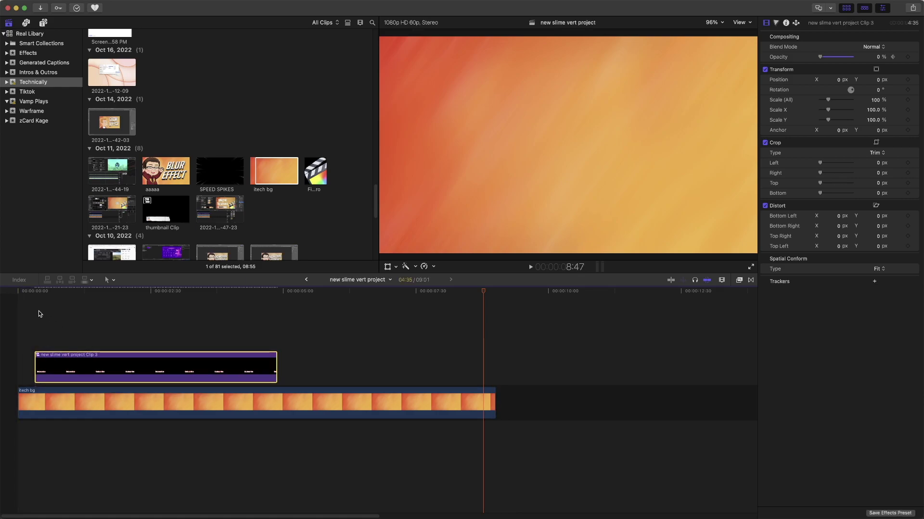
pyautogui.click(18, 291)
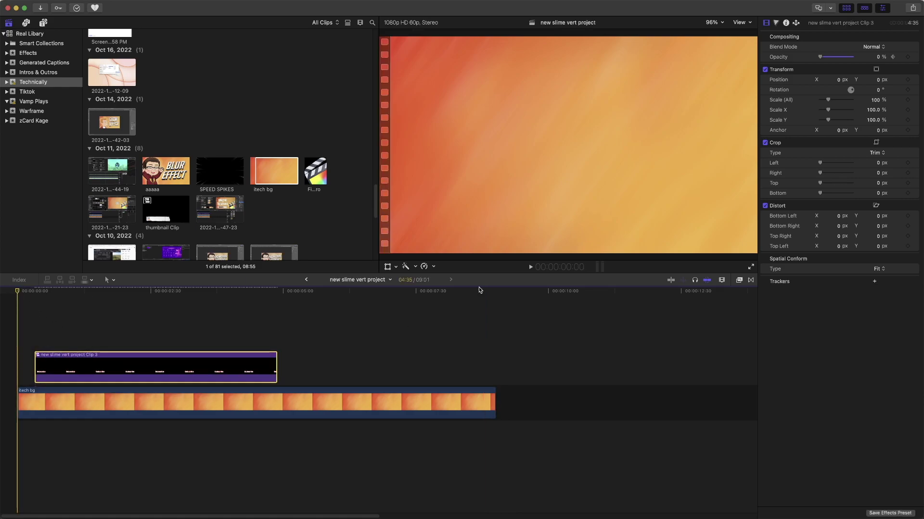
pyautogui.click(530, 267)
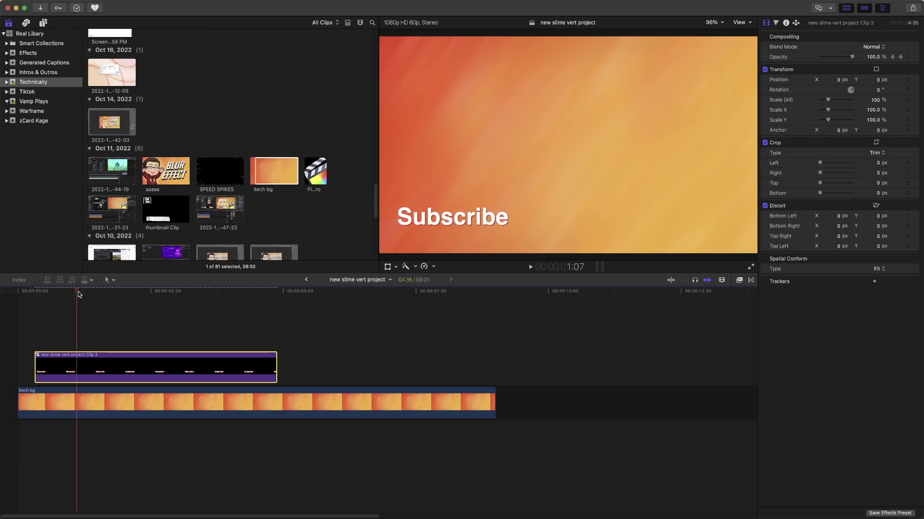
pyautogui.click(39, 292)
pyautogui.moveTo(40, 294); pyautogui.dragTo(260, 307)
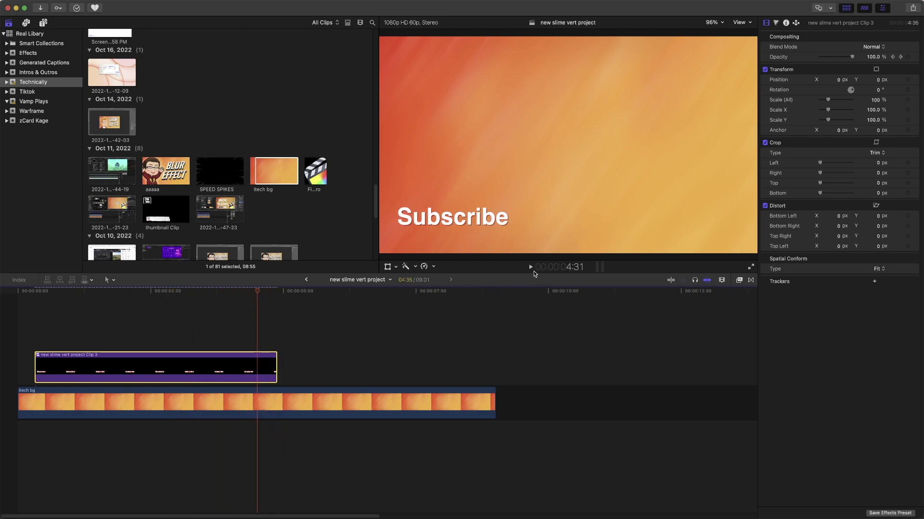
pyautogui.click(530, 266)
pyautogui.click(531, 267)
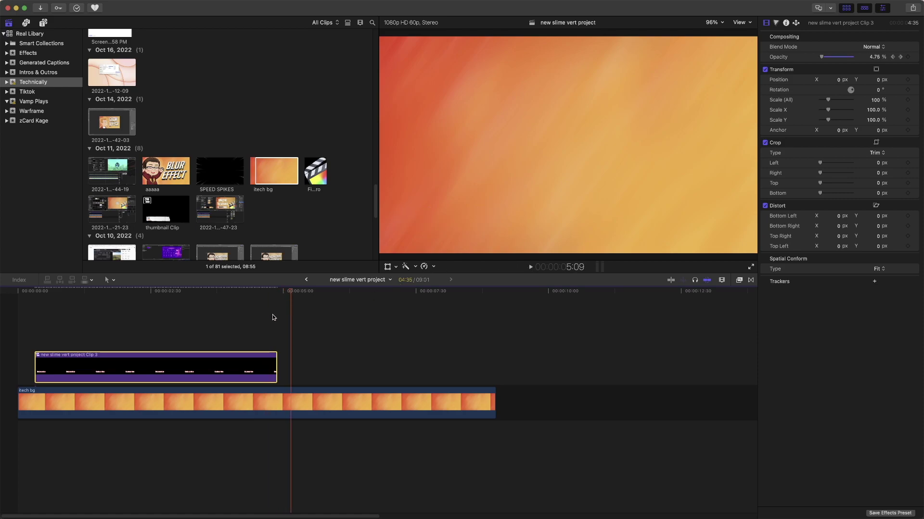
pyautogui.rightClick(228, 364)
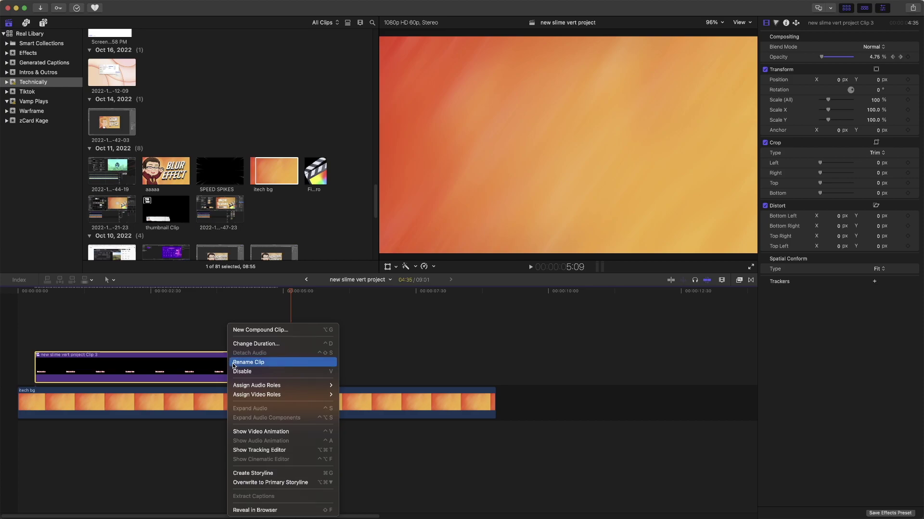
pyautogui.click(296, 433)
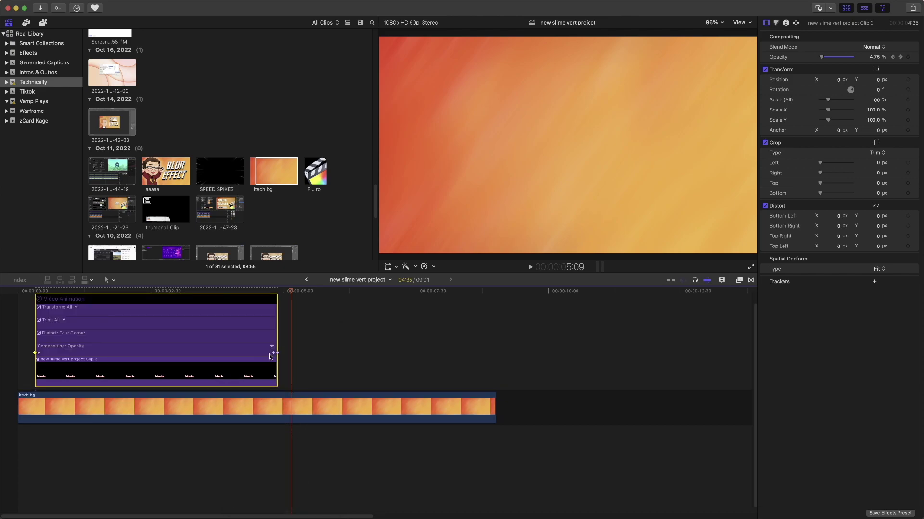
pyautogui.keyDown('alt'); pyautogui.click(39, 354); pyautogui.keyUp('alt')
pyautogui.scroll(2, 246, 349)
pyautogui.scroll(1, 247, 350)
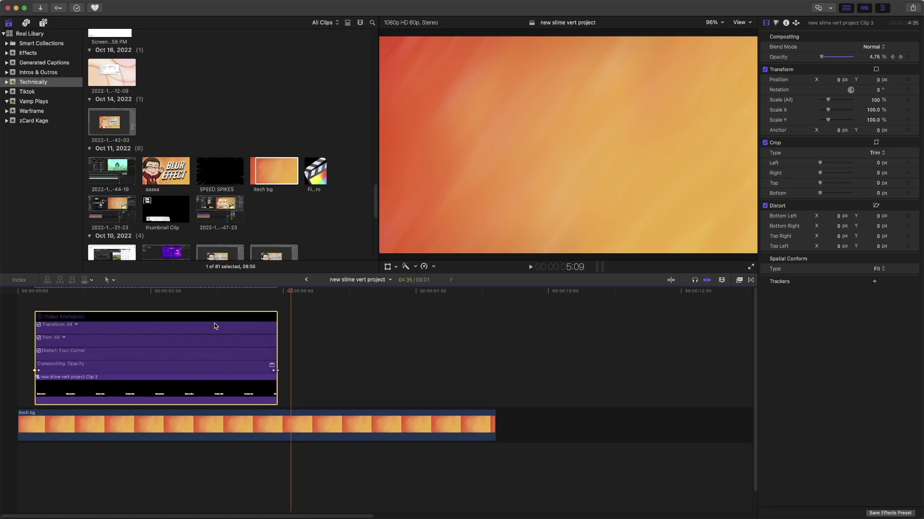
pyautogui.rightClick(182, 387)
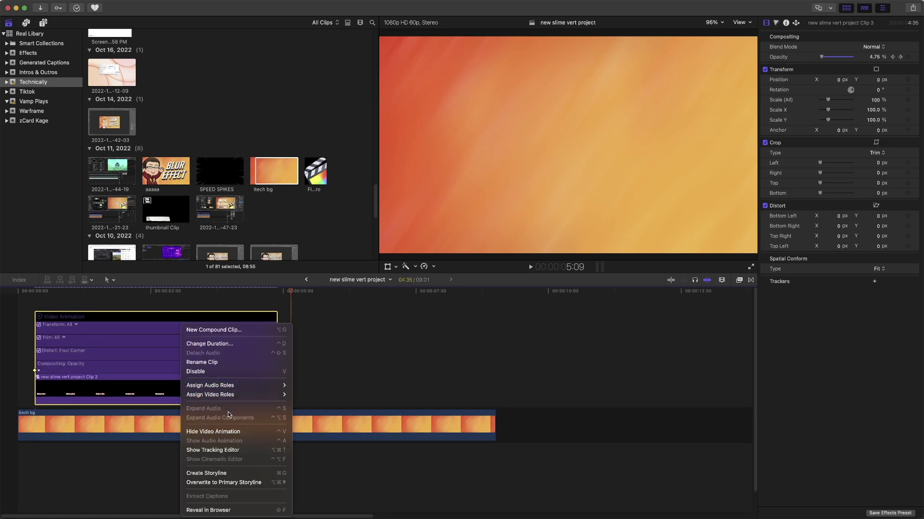
pyautogui.click(236, 431)
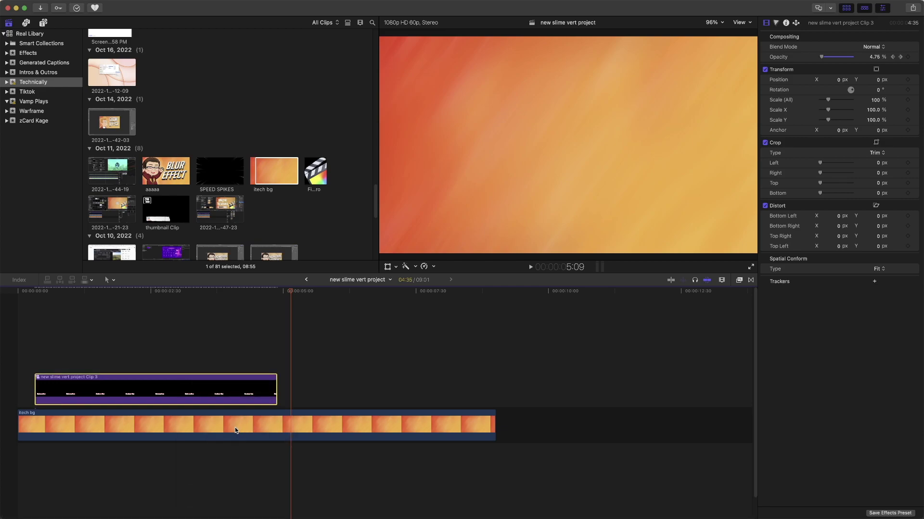